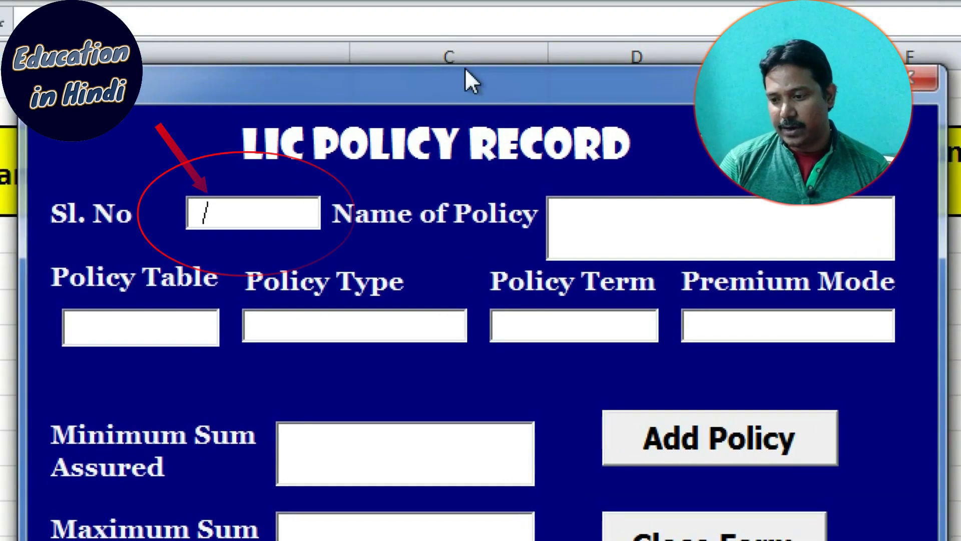
- Enter Sl. No 1, policy name Bima Gold, Policy Table 815 and Policy Type Endorment
{"action": "type", "text": "1"}
{"action": "key", "text": "Tab"}
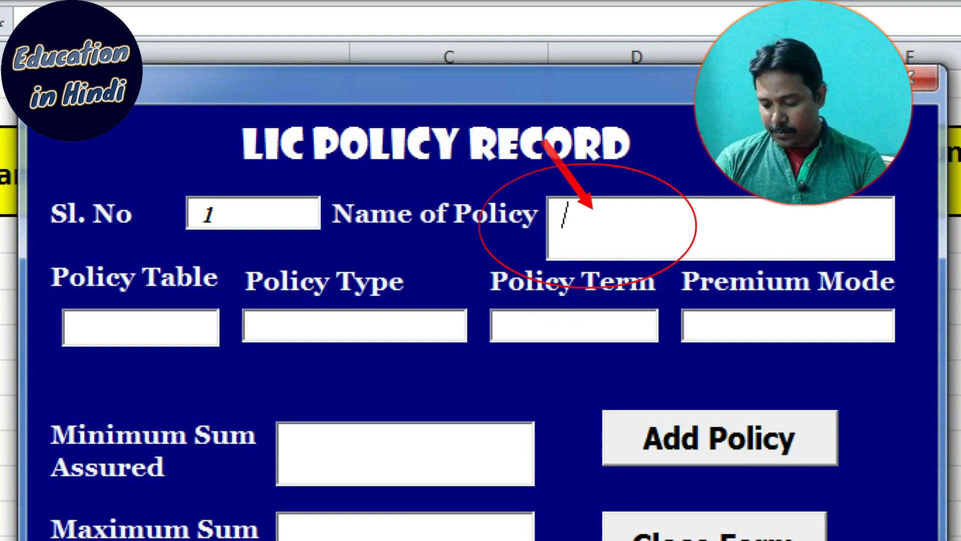
{"action": "type", "text": "Bima G"}
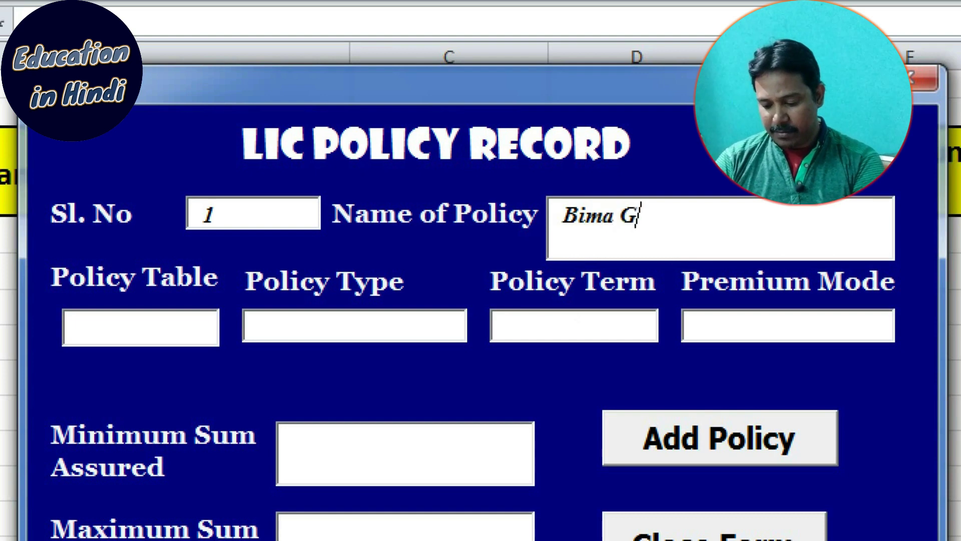
{"action": "type", "text": "old"}
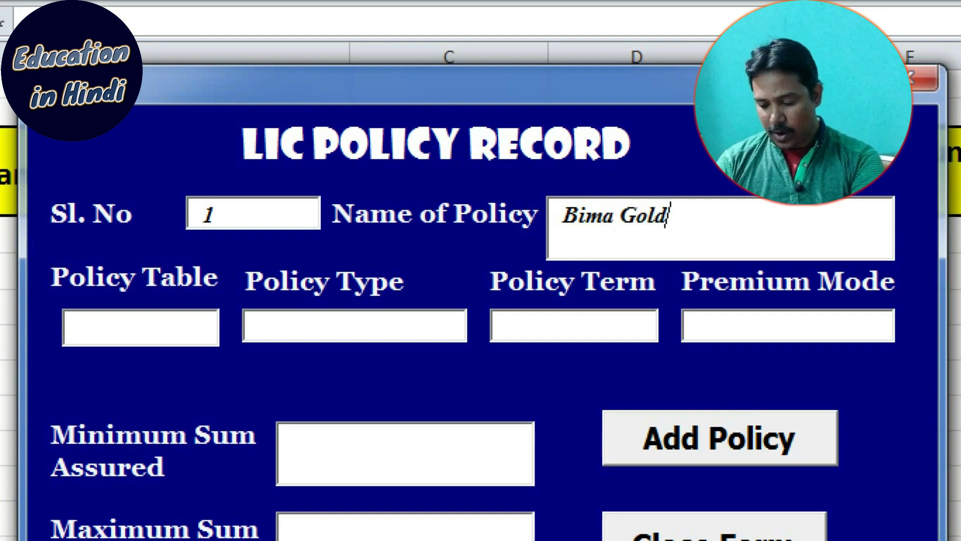
{"action": "left_click", "coordinate": [81, 327]}
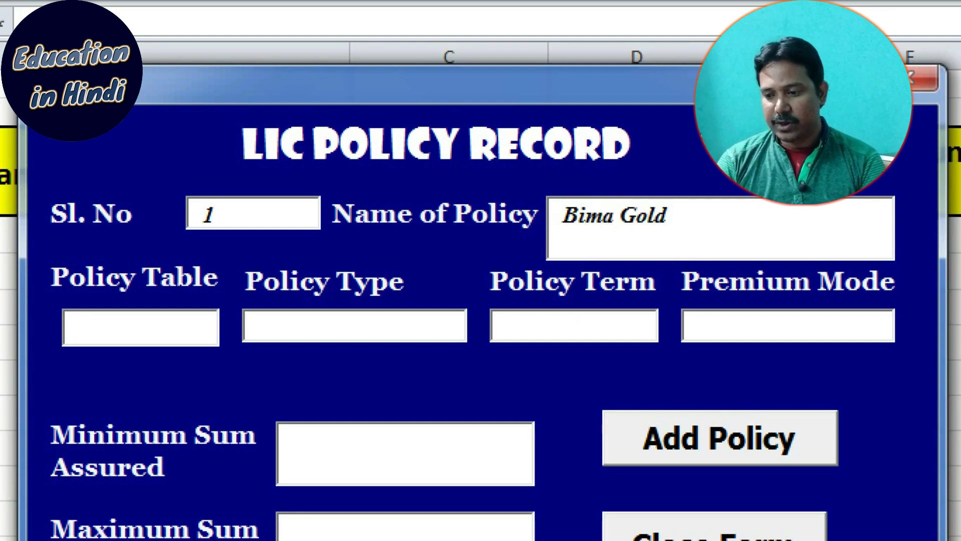
{"action": "type", "text": "8"}
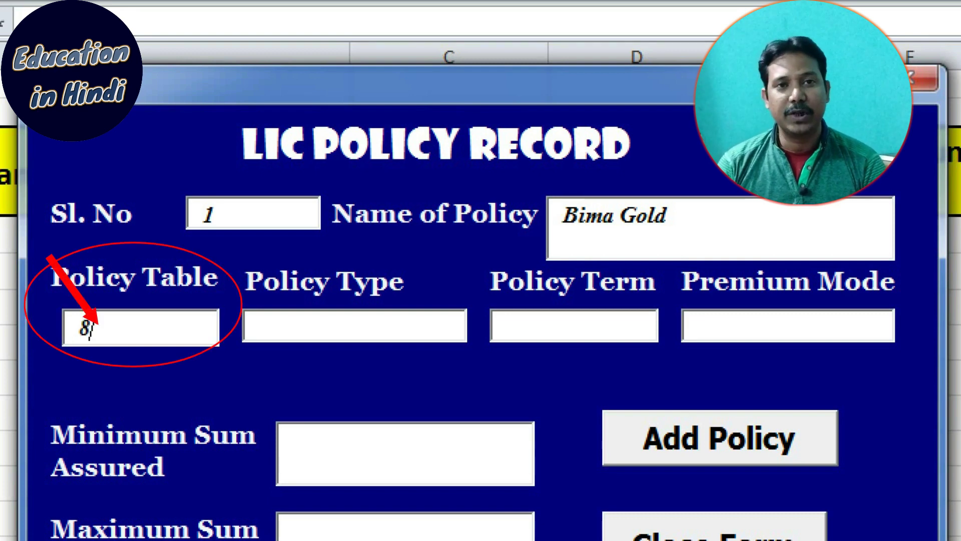
{"action": "type", "text": "15"}
{"action": "left_click", "coordinate": [262, 326]}
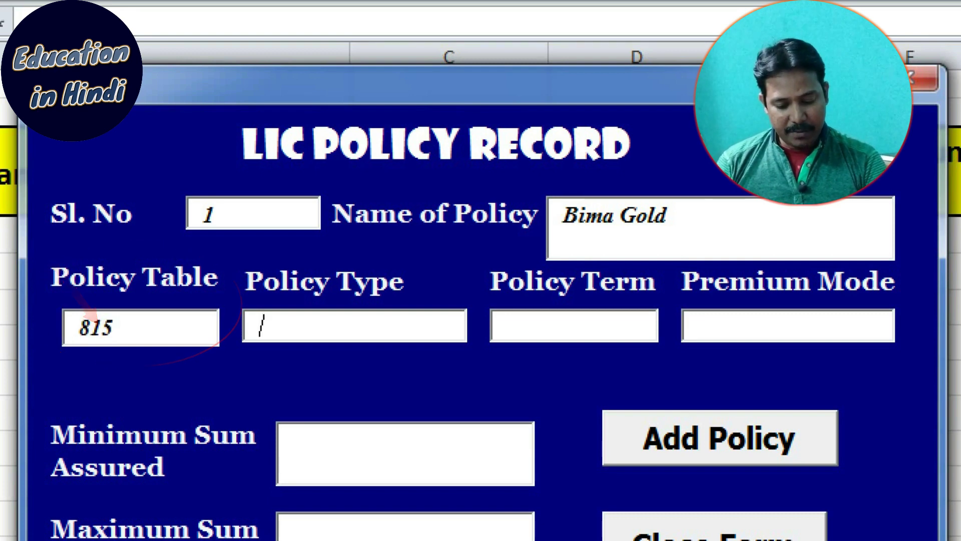
{"action": "type", "text": "En"}
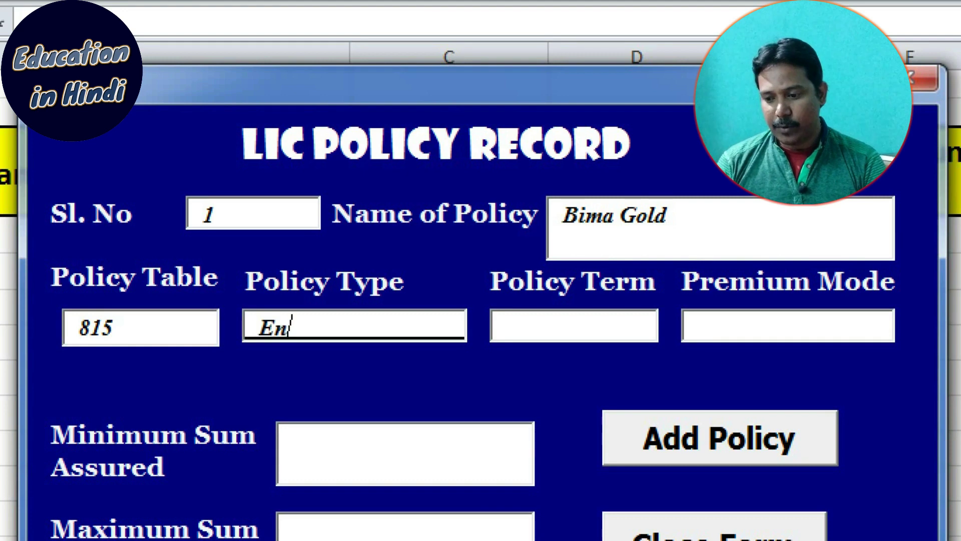
{"action": "type", "text": "dorment"}
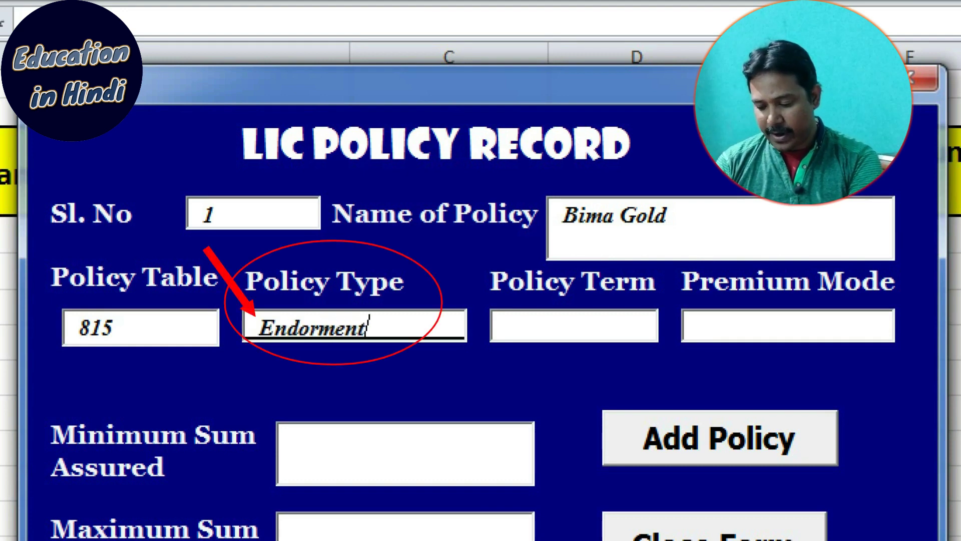
{"action": "key", "text": "Tab"}
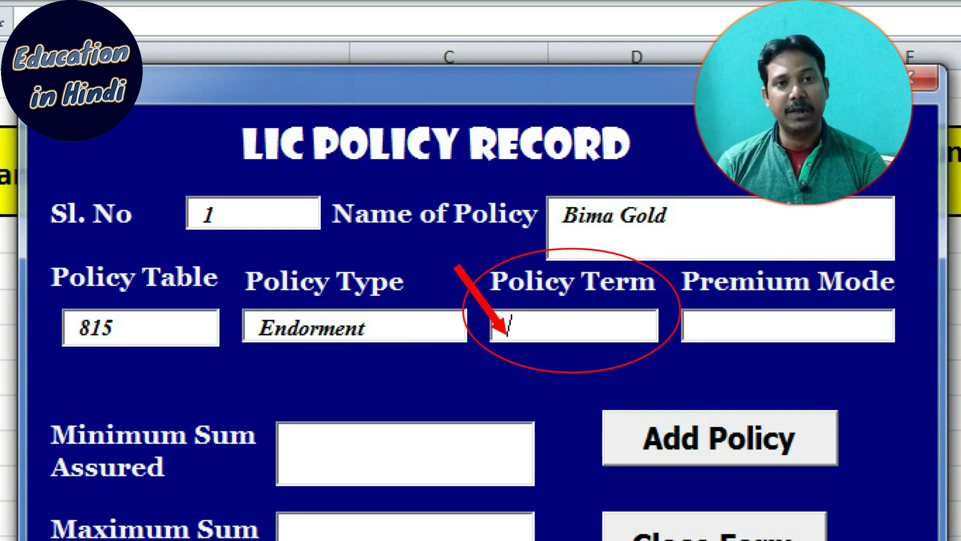
- Enter Policy Term 25 and Premium Mode Qly/Hly/Yly for Bima Gold, fixing the first attempt
{"action": "type", "text": "25"}
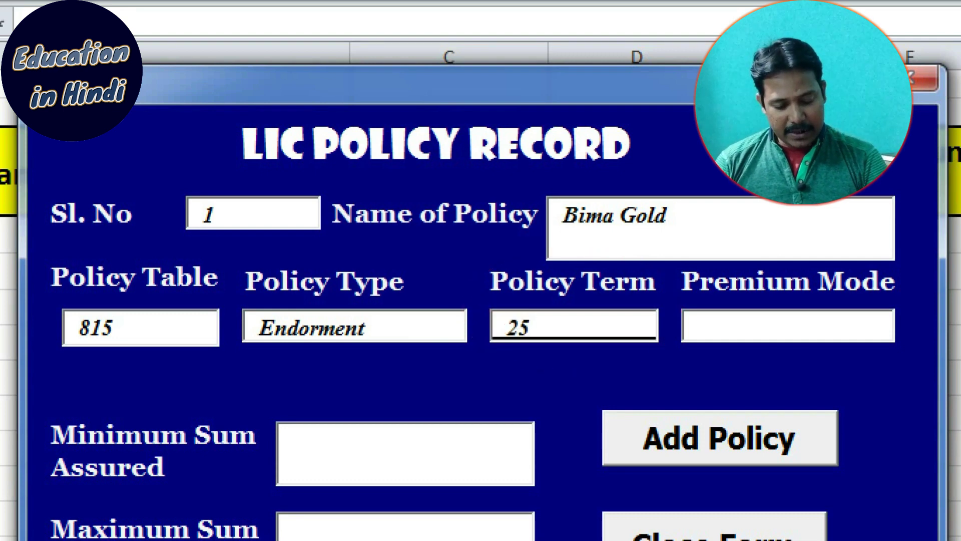
{"action": "left_click", "coordinate": [701, 326]}
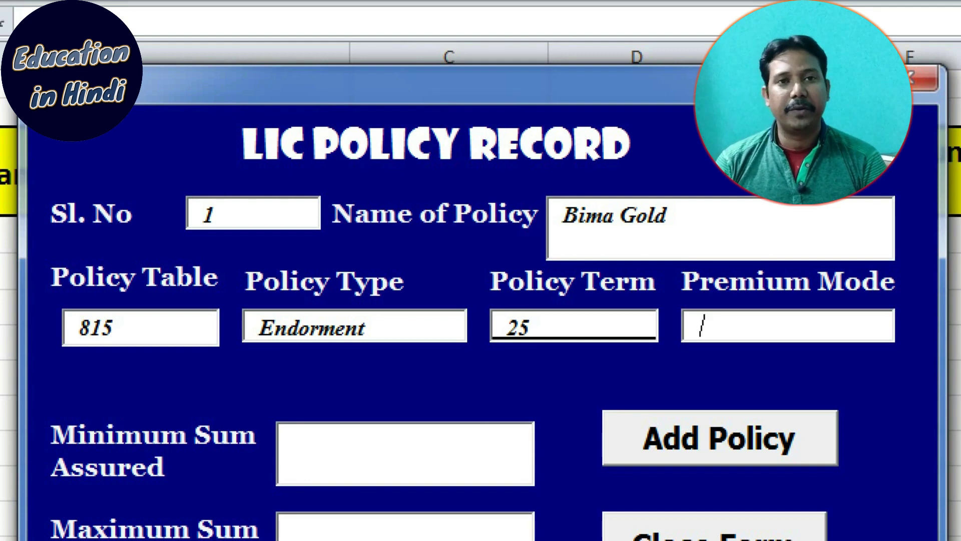
{"action": "type", "text": "H"}
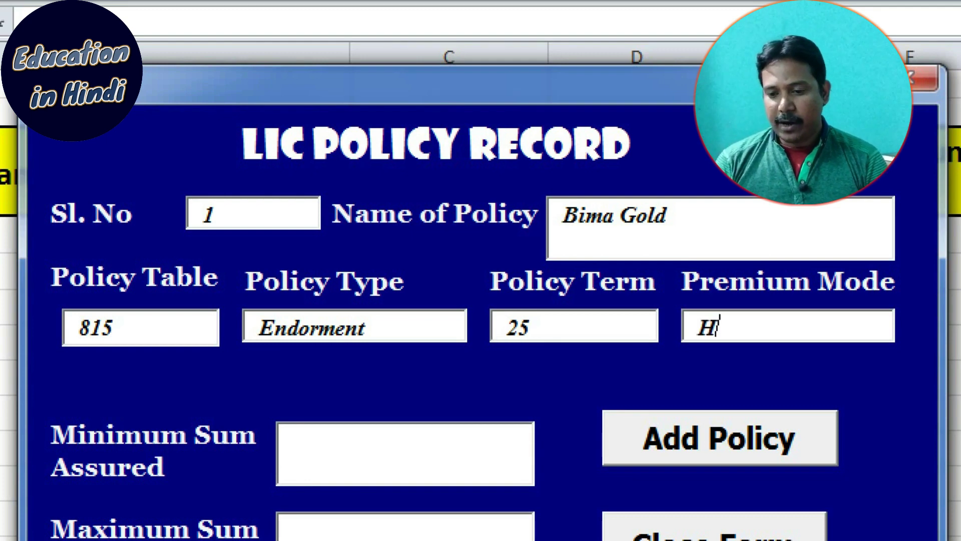
{"action": "type", "text": "ly"}
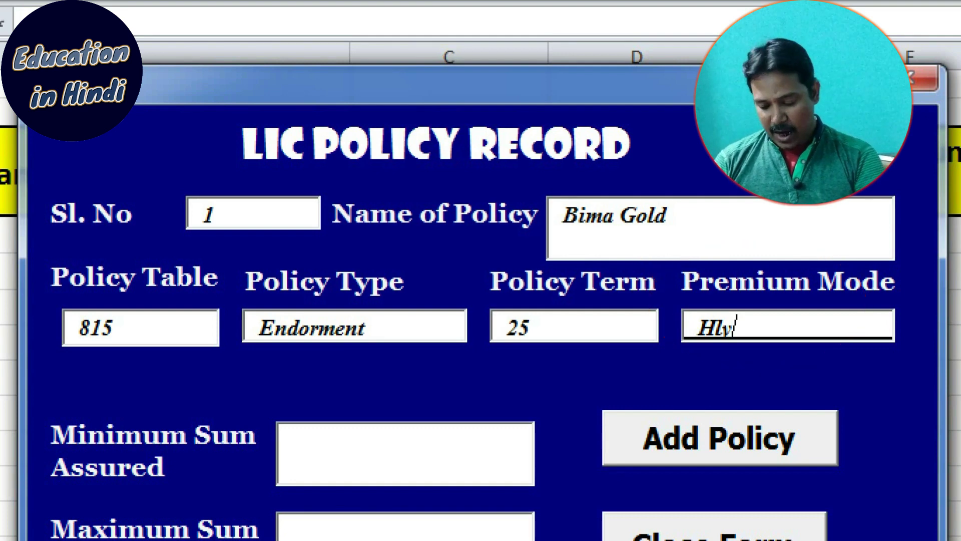
{"action": "type", "text": "/"}
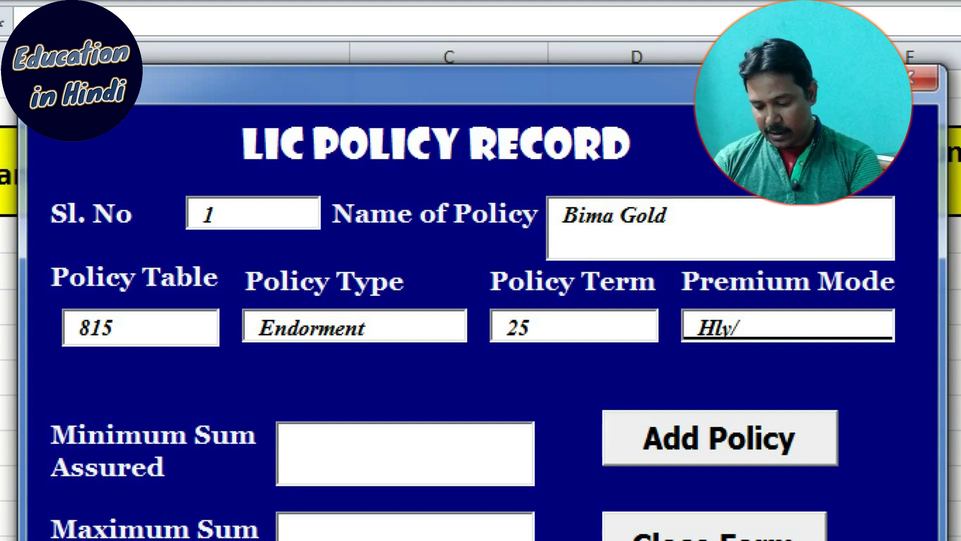
{"action": "key", "text": "BackSpace"}
{"action": "key", "text": "BackSpace"}
{"action": "key", "text": "BackSpace"}
{"action": "key", "text": "BackSpace"}
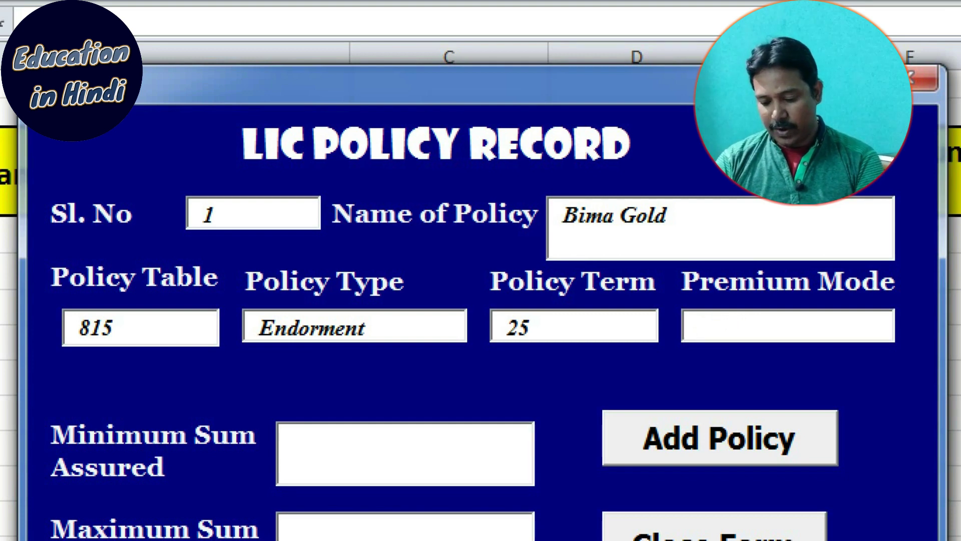
{"action": "type", "text": "Qly/"}
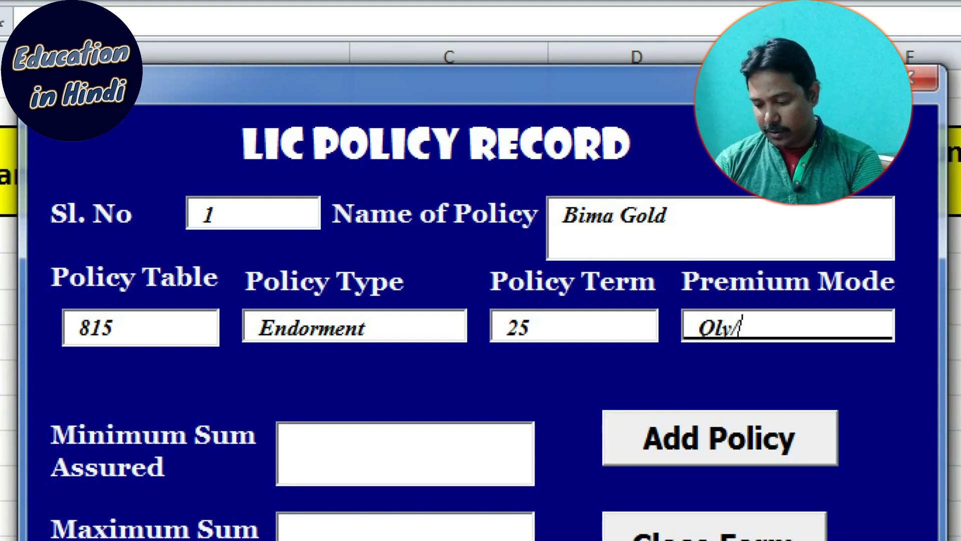
{"action": "type", "text": "Hly"}
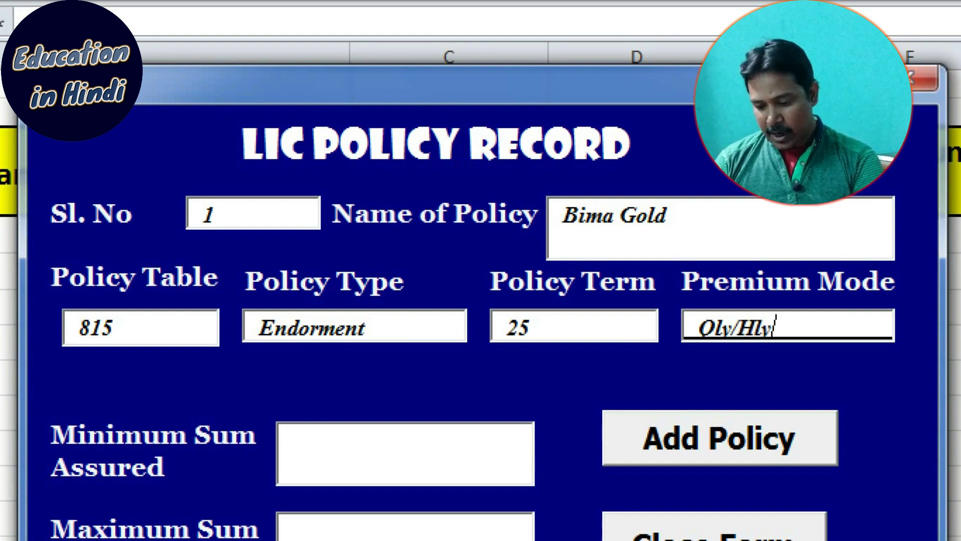
{"action": "type", "text": "/Yly"}
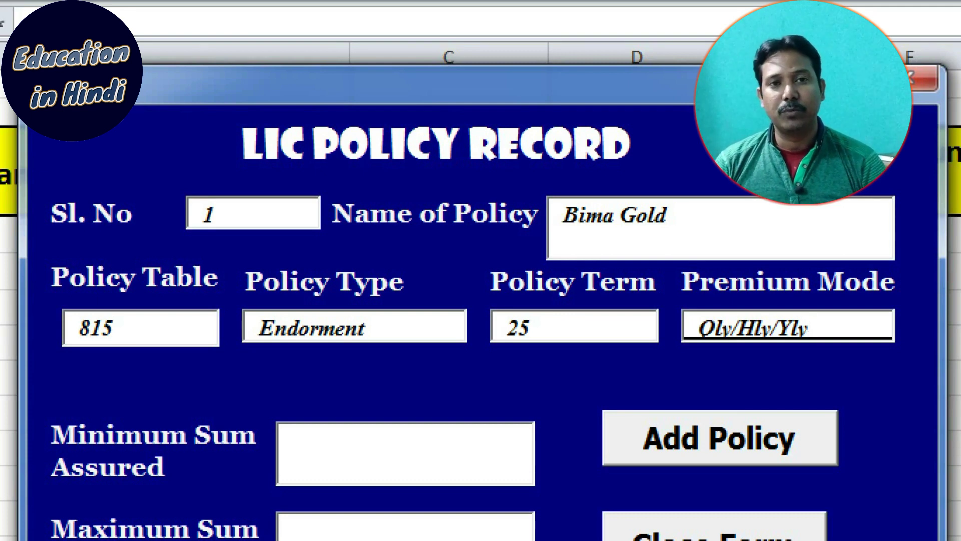
{"action": "left_click", "coordinate": [294, 439]}
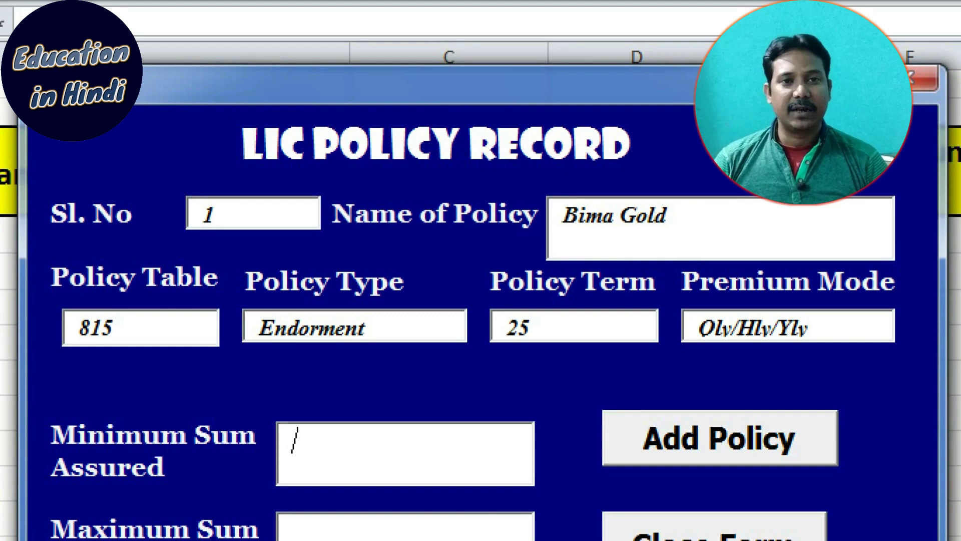
- Enter 50000 as Minimum Sum Assured and No Limit as Maximum Sum Assured, fixing the typo
{"action": "type", "text": "5000"}
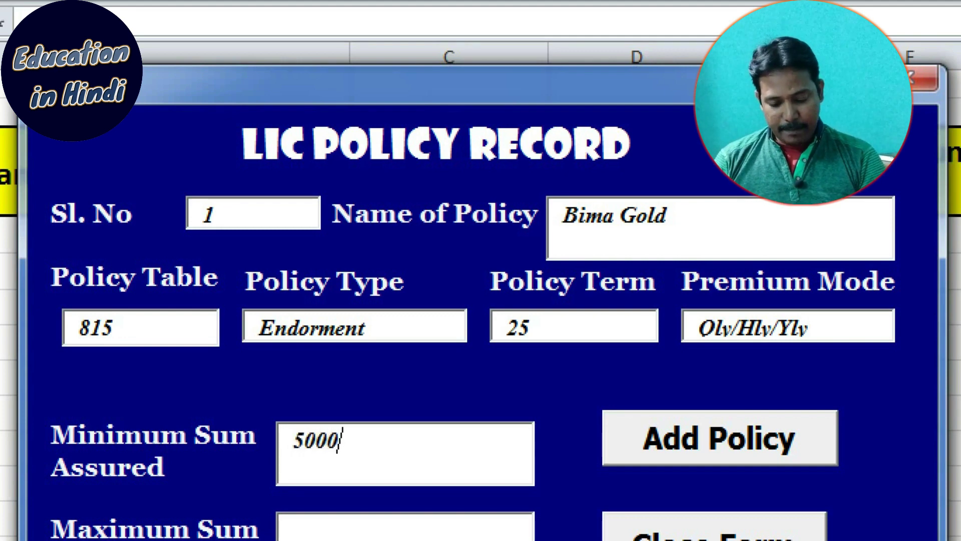
{"action": "type", "text": "0"}
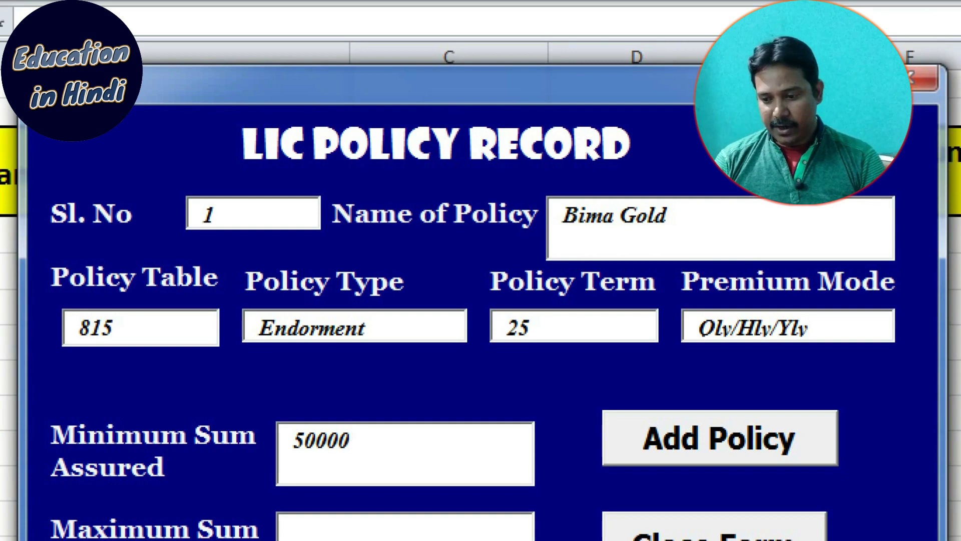
{"action": "key", "text": "Tab"}
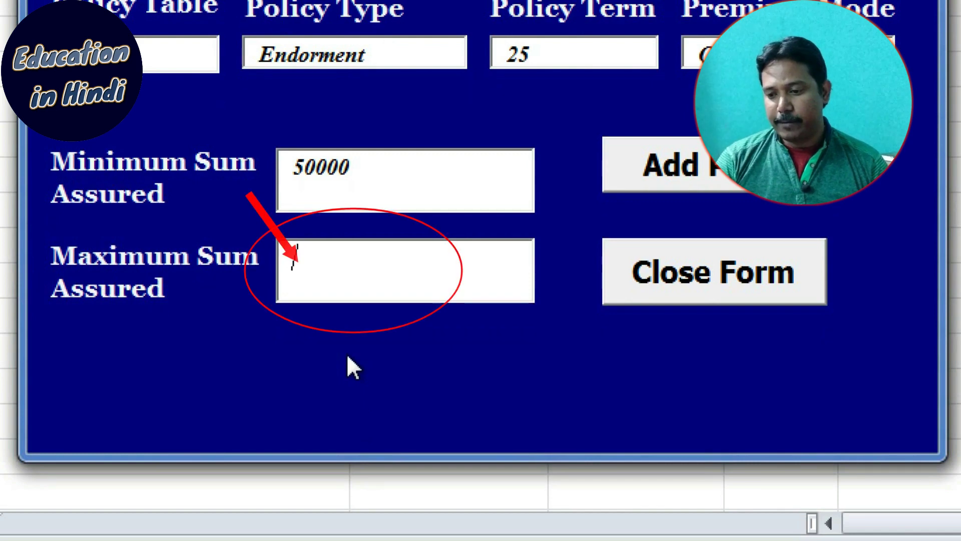
{"action": "type", "text": "N"}
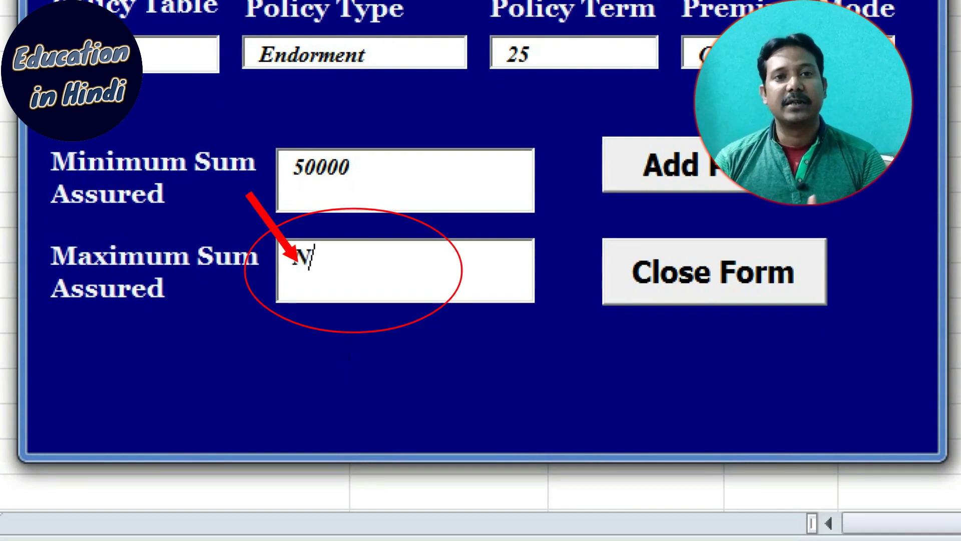
{"action": "type", "text": "o Limiot"}
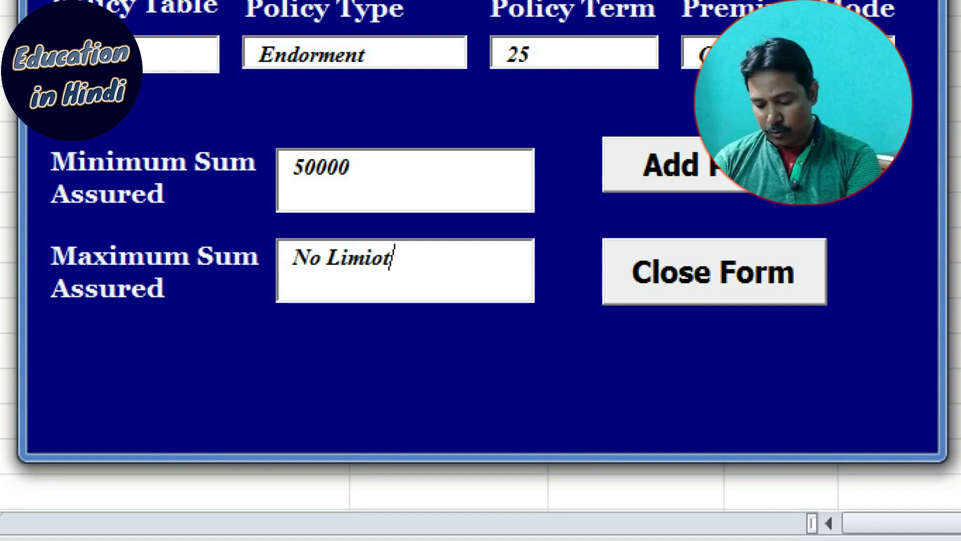
{"action": "key", "text": "BackSpace"}
{"action": "key", "text": "BackSpace"}
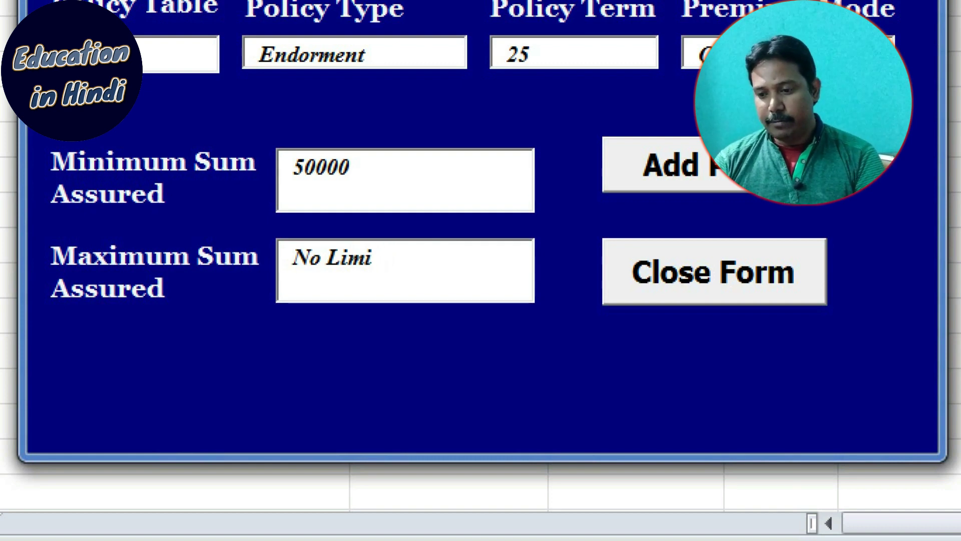
{"action": "type", "text": "t"}
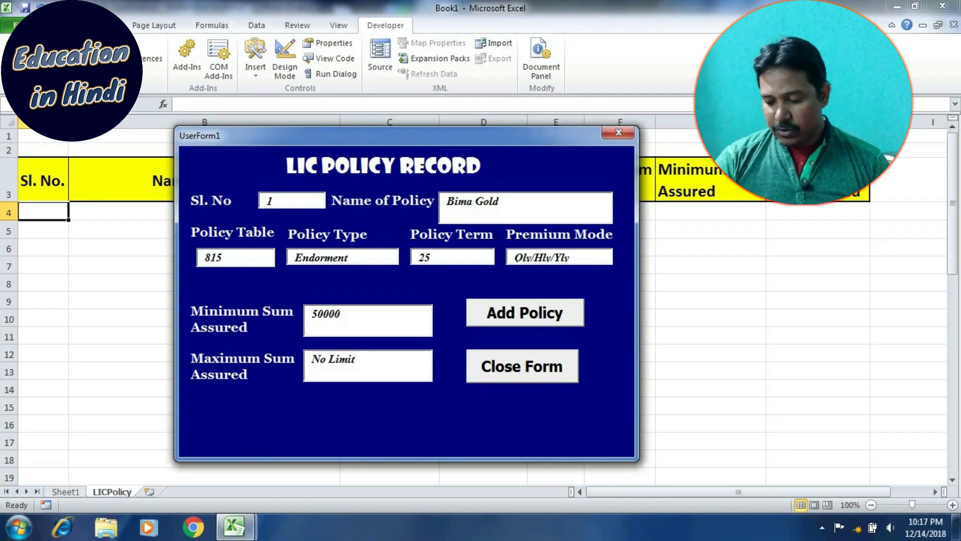
- Add the Bima Gold record to row 4 and move the form down to reveal it
{"action": "left_click", "coordinate": [524, 312]}
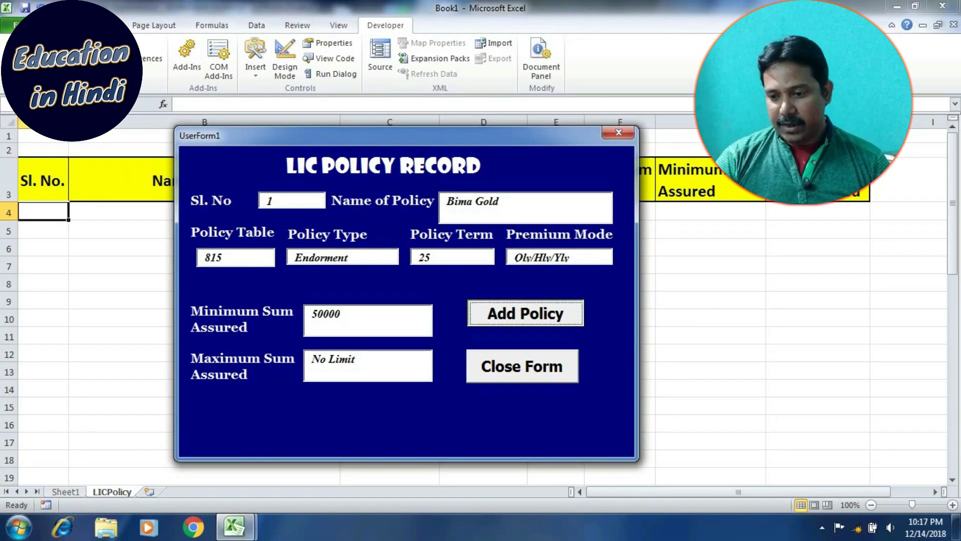
{"action": "left_click_drag", "start_coordinate": [350, 135], "coordinate": [370, 290]}
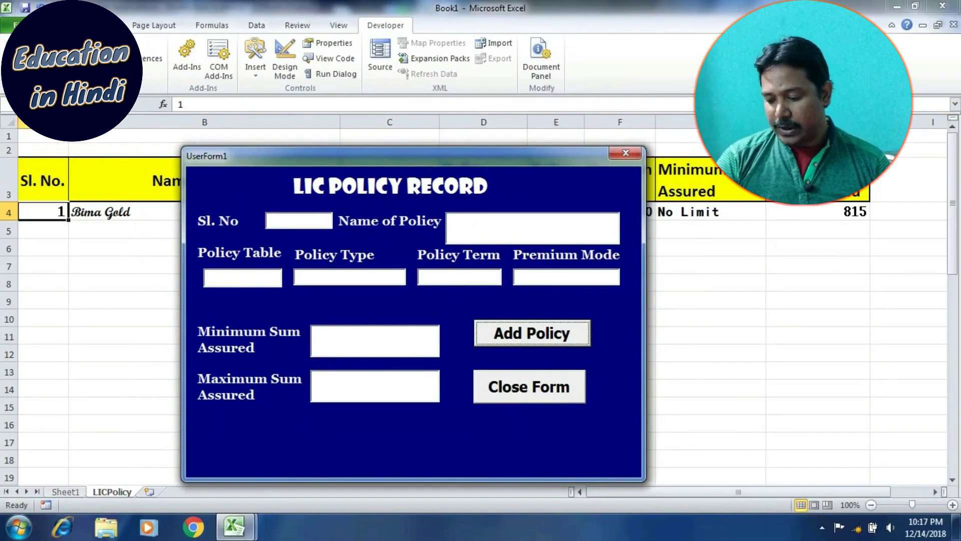
- Enter Sl. No 2, policy name Jeevan Ankur and Policy Table 815 on the cleared form
{"action": "left_click", "coordinate": [280, 221]}
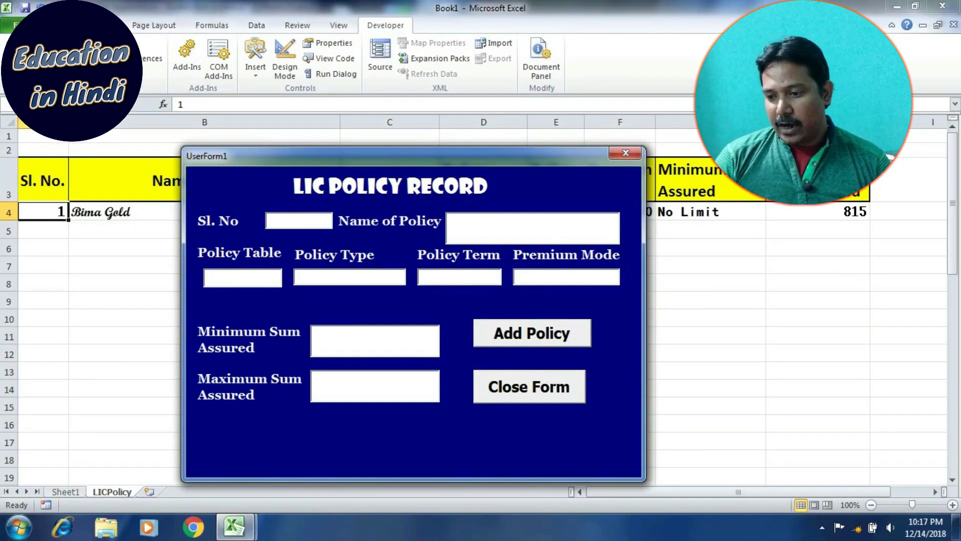
{"action": "type", "text": "2"}
{"action": "left_click", "coordinate": [451, 221]}
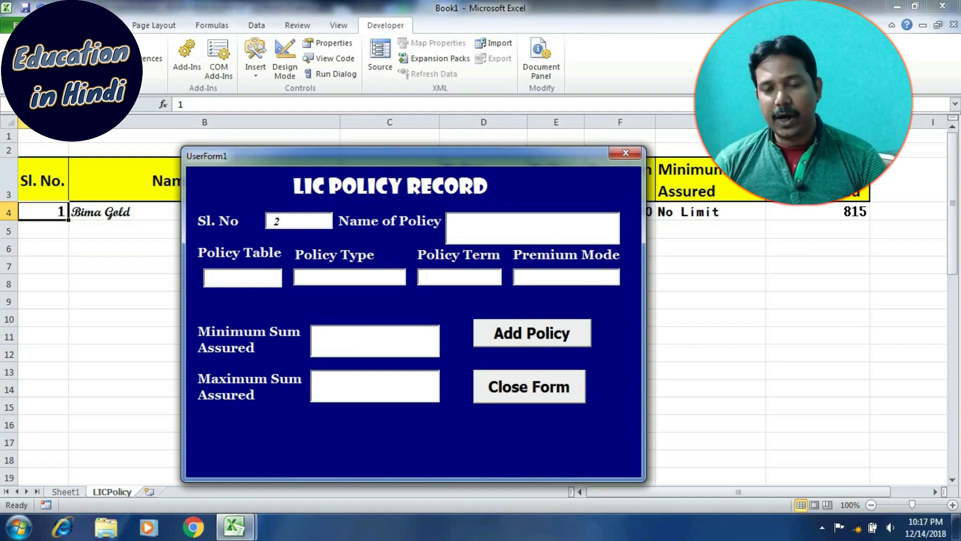
{"action": "type", "text": "Jee"}
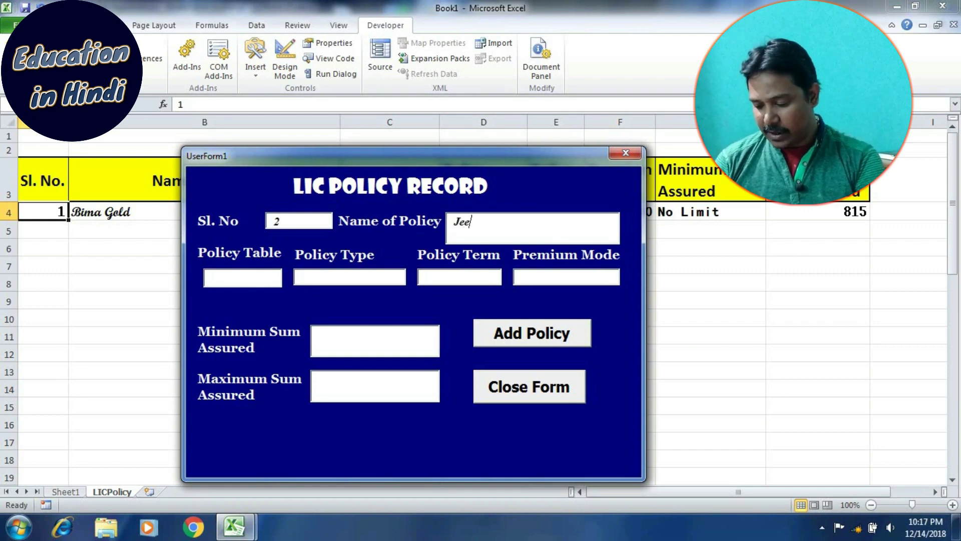
{"action": "type", "text": "van Ank"}
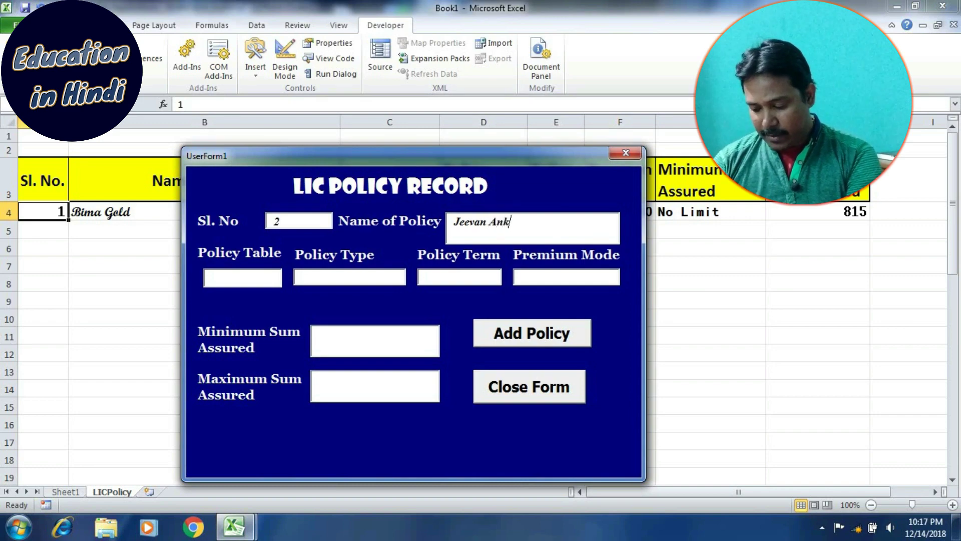
{"action": "type", "text": "ur"}
{"action": "left_click", "coordinate": [243, 277]}
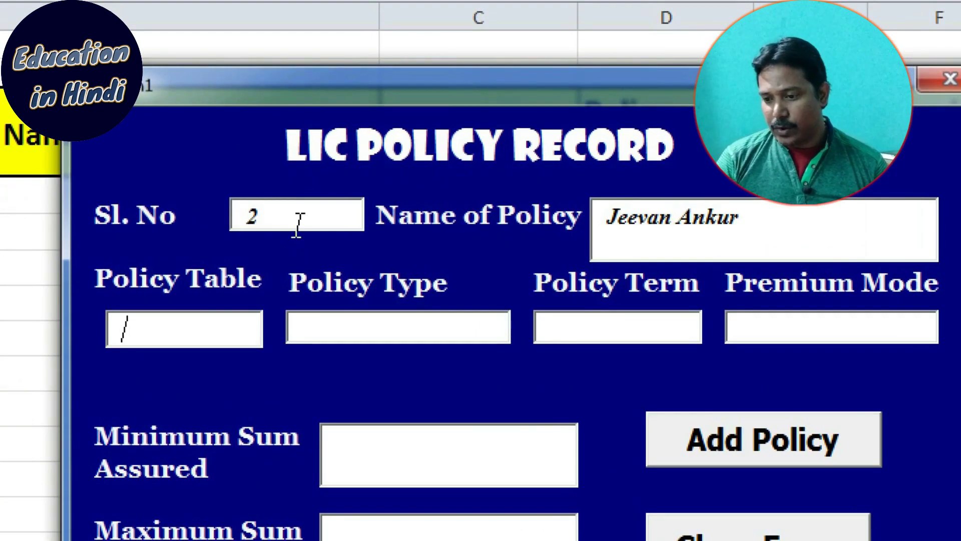
{"action": "type", "text": "815"}
{"action": "key", "text": "Tab"}
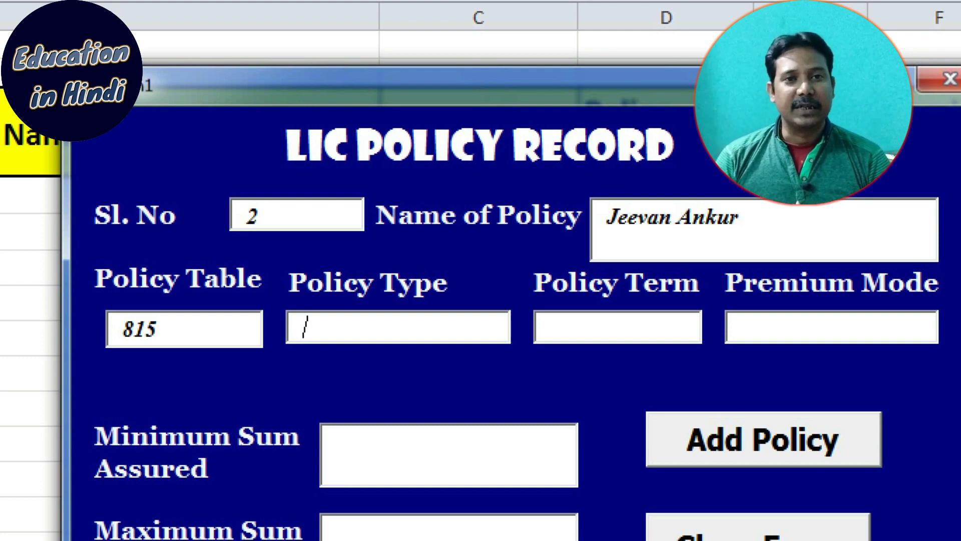
- Fill Jeevan Ankur's fields: Money Back, term 20, Hly/Qly, minimum 100000, maximum No Limit
{"action": "type", "text": "Mon"}
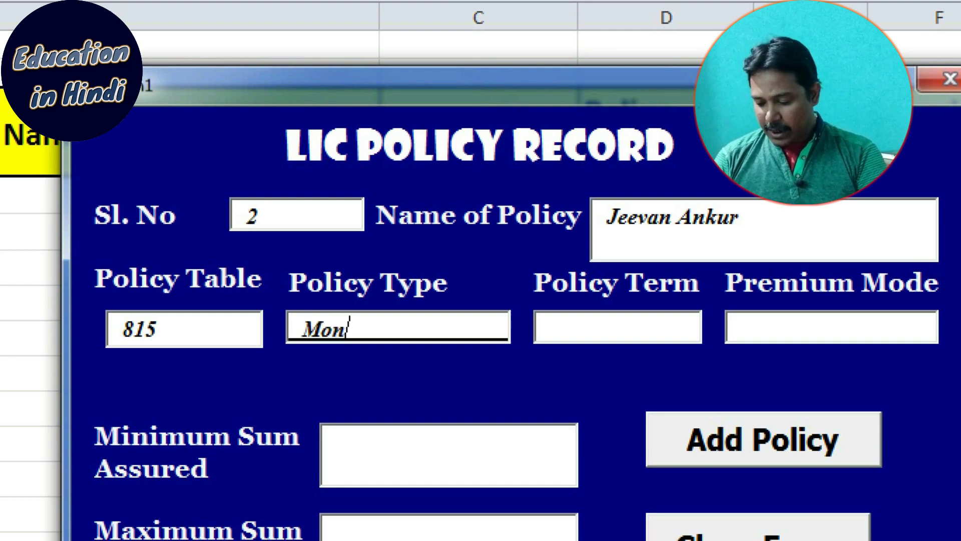
{"action": "type", "text": "ey Ba"}
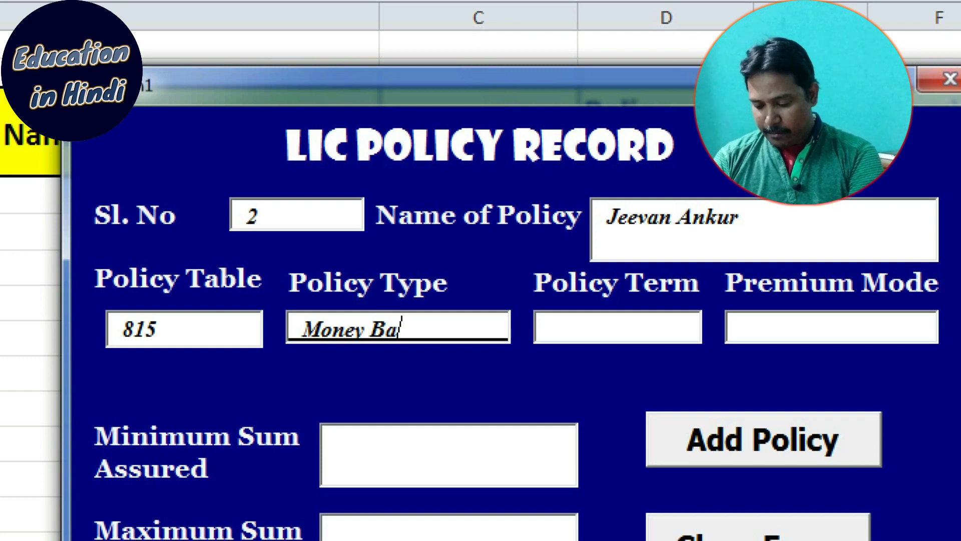
{"action": "type", "text": "ck"}
{"action": "key", "text": "Tab"}
{"action": "type", "text": "2"}
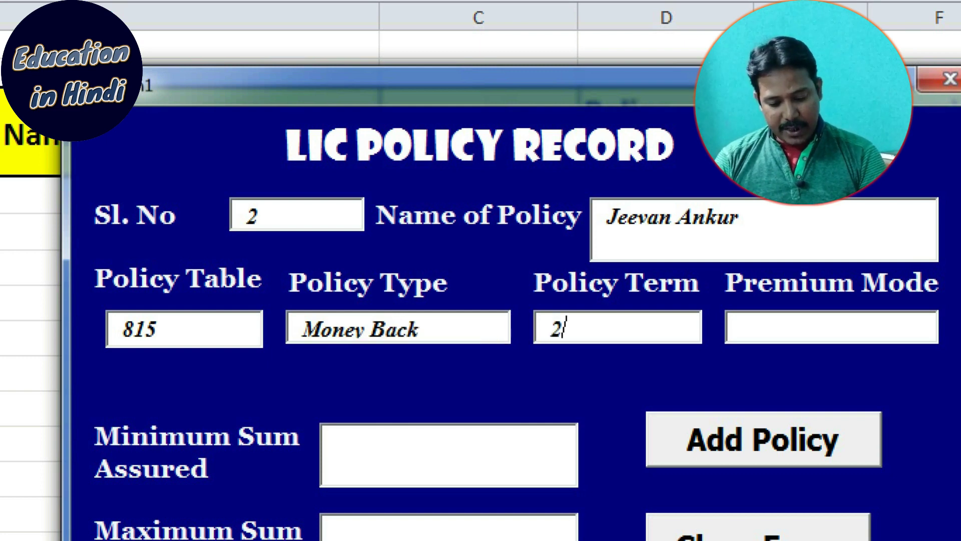
{"action": "type", "text": "0"}
{"action": "key", "text": "Tab"}
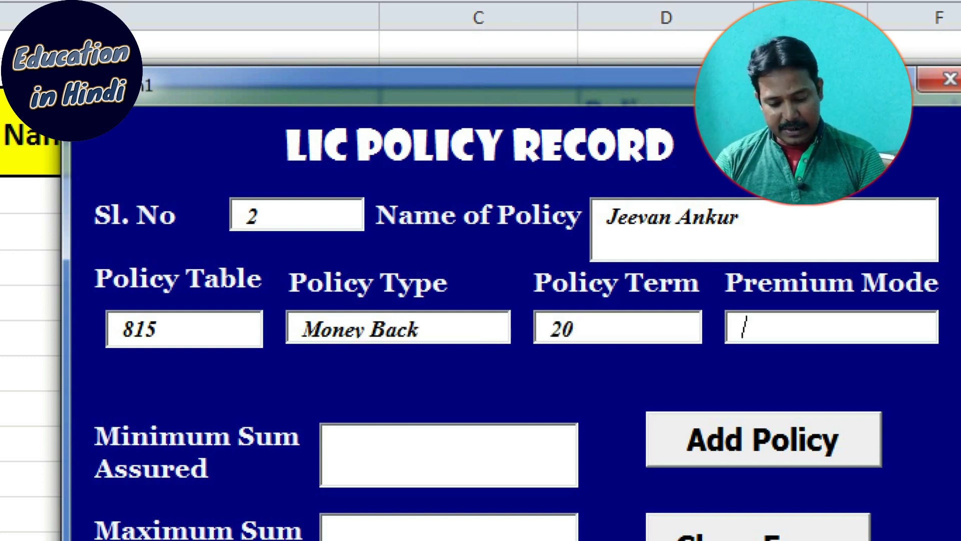
{"action": "type", "text": "H"}
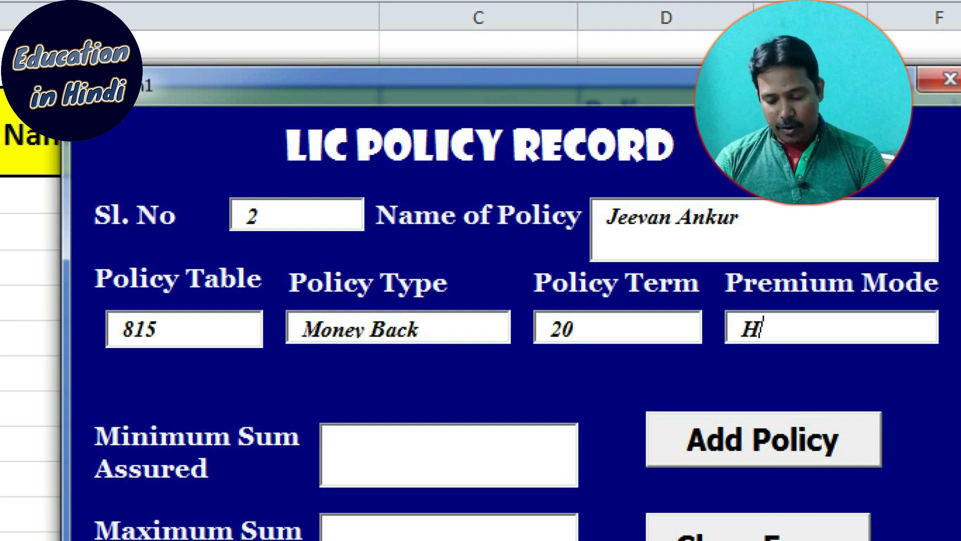
{"action": "type", "text": "ly/Ql"}
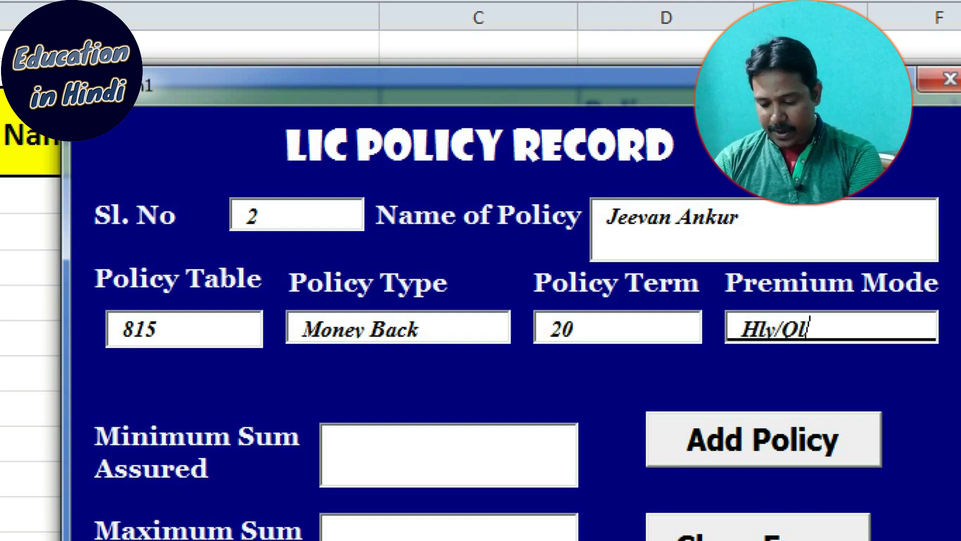
{"action": "type", "text": "y"}
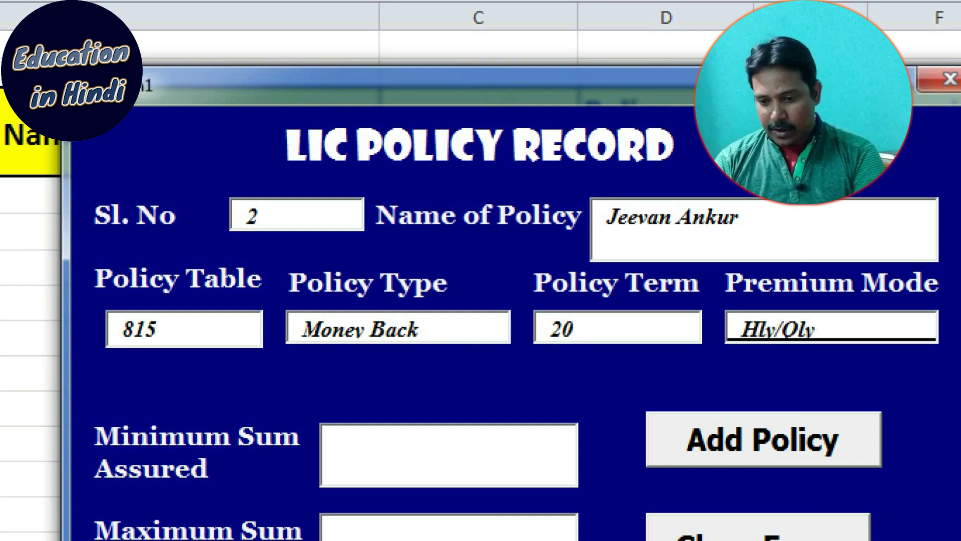
{"action": "key", "text": "Tab"}
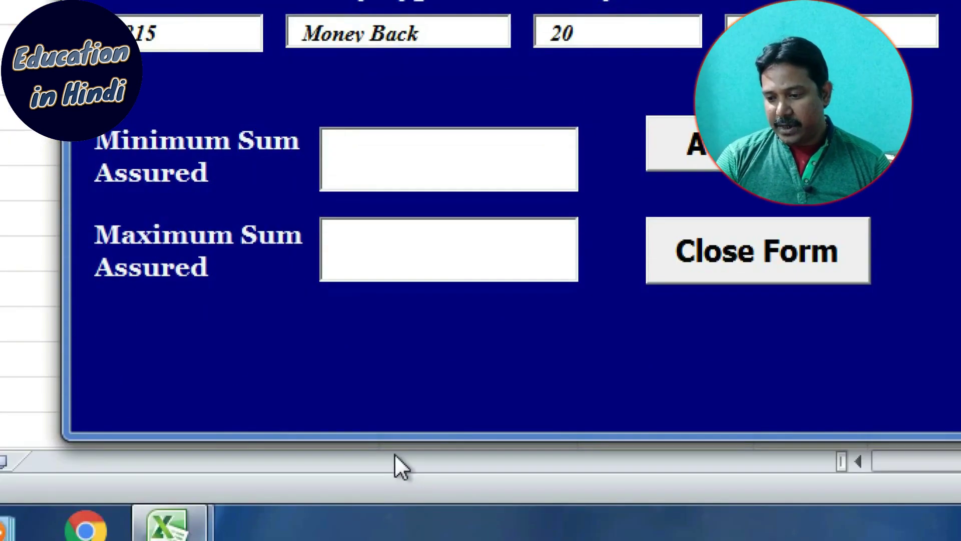
{"action": "type", "text": "100000"}
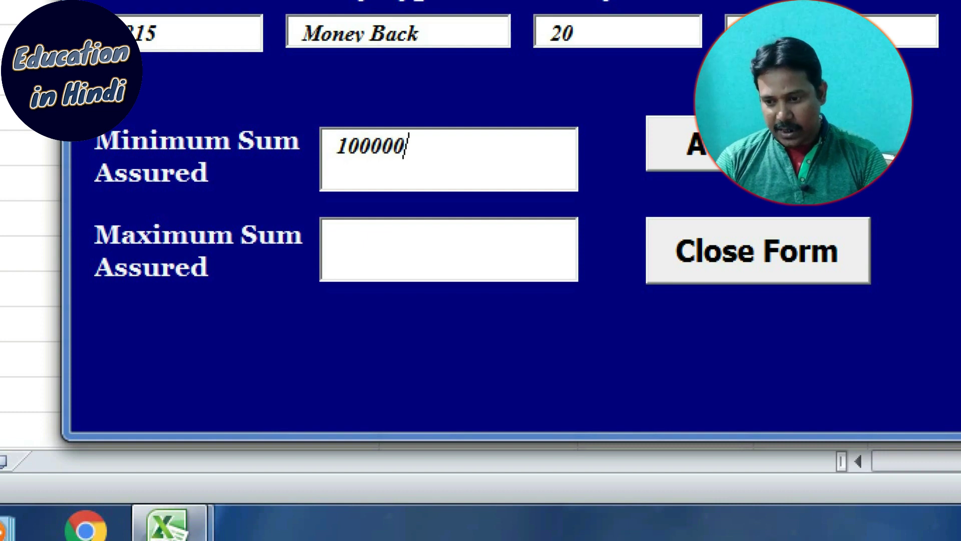
{"action": "key", "text": "Tab"}
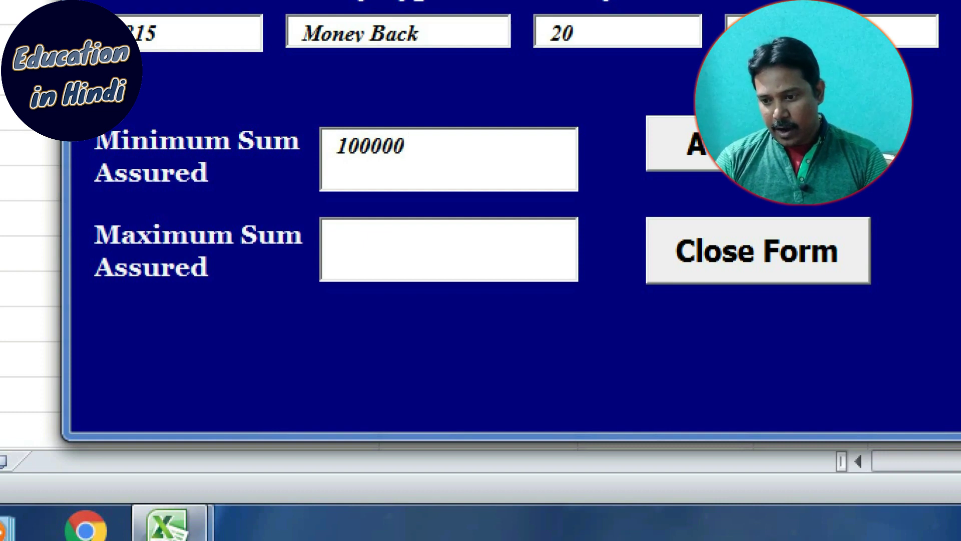
{"action": "type", "text": "No "}
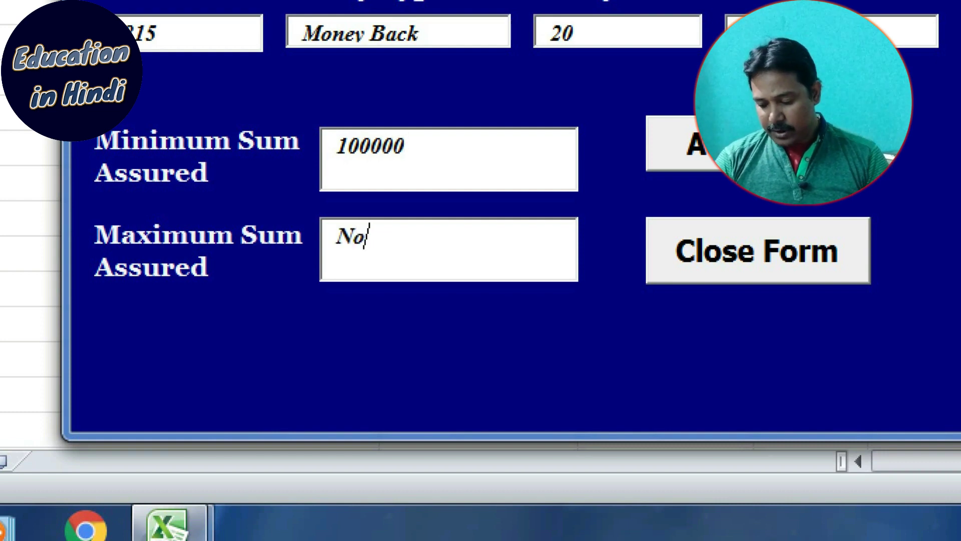
{"action": "type", "text": "Limit"}
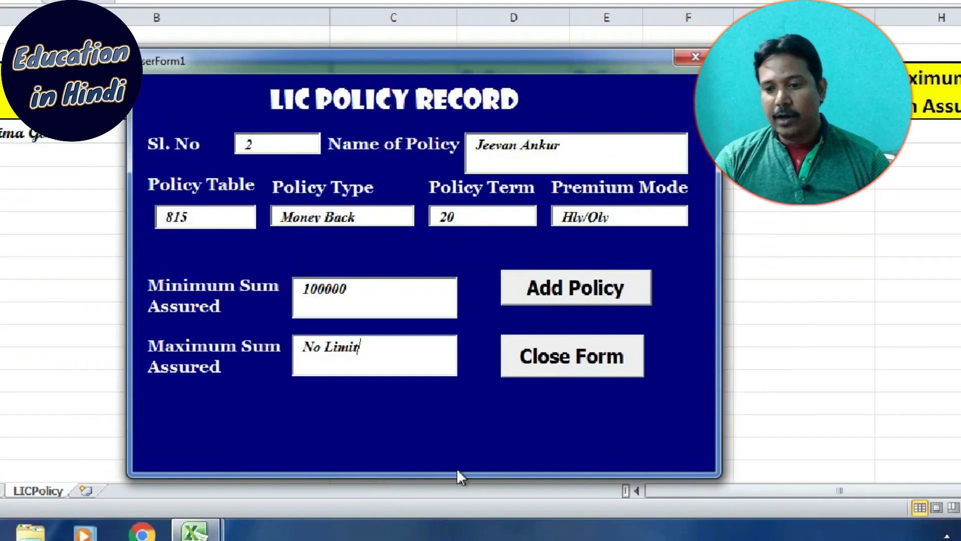
{"action": "key", "text": "Tab"}
{"action": "key", "text": "Return"}
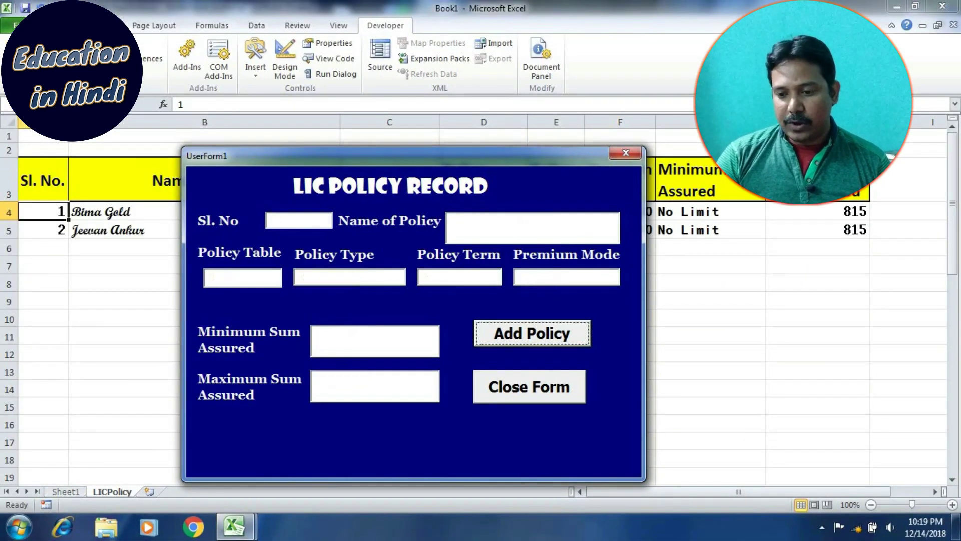
{"action": "left_click_drag", "start_coordinate": [351, 156], "coordinate": [343, 299]}
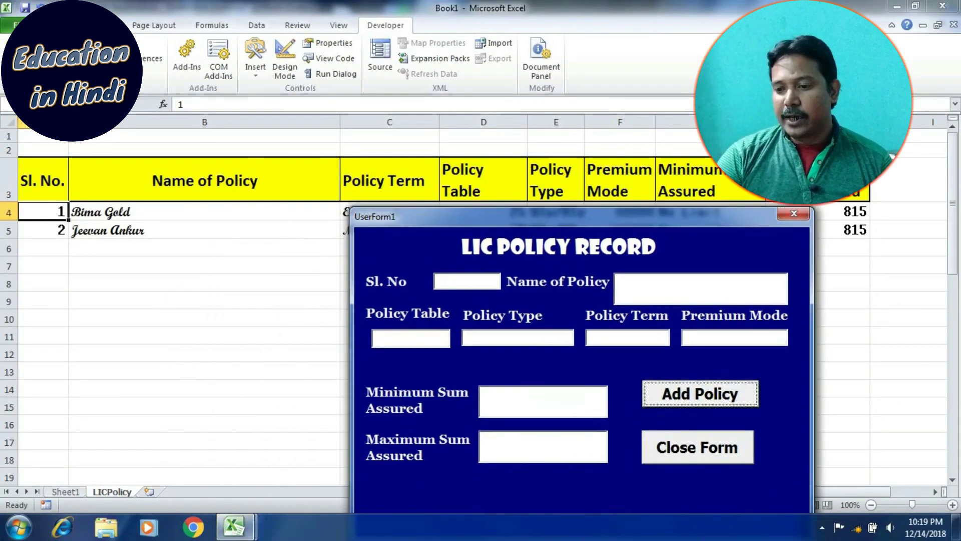
{"action": "left_click_drag", "start_coordinate": [450, 217], "coordinate": [481, 162]}
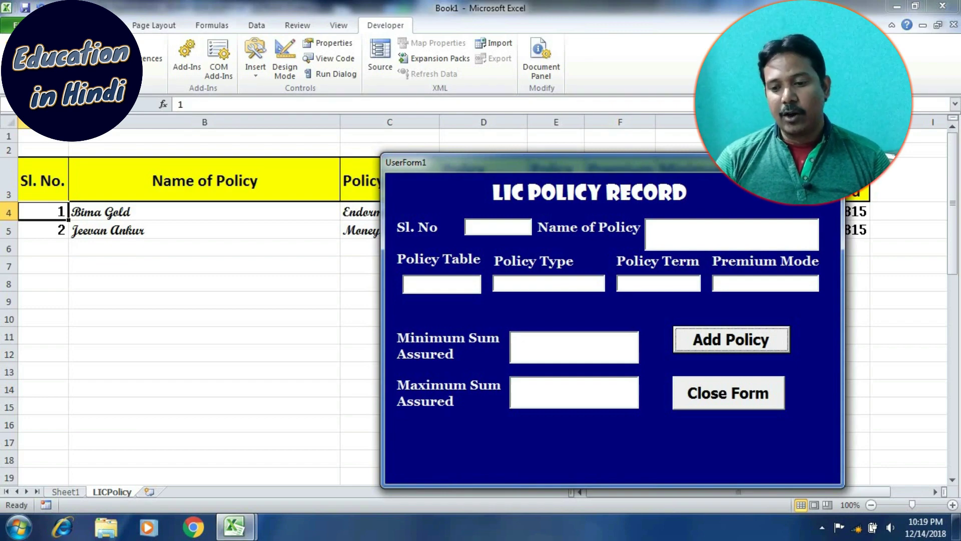
- Close the policy form and switch back to the Book1 LICPolicy sheet with rows 4 and 5 filled
{"action": "left_click", "coordinate": [728, 392]}
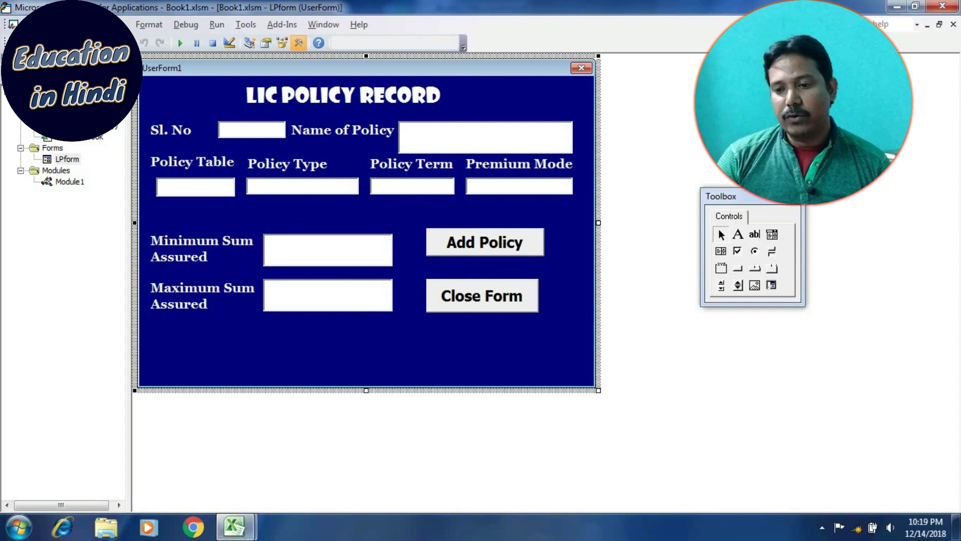
{"action": "left_click", "coordinate": [233, 526]}
{"action": "left_click", "coordinate": [159, 440]}
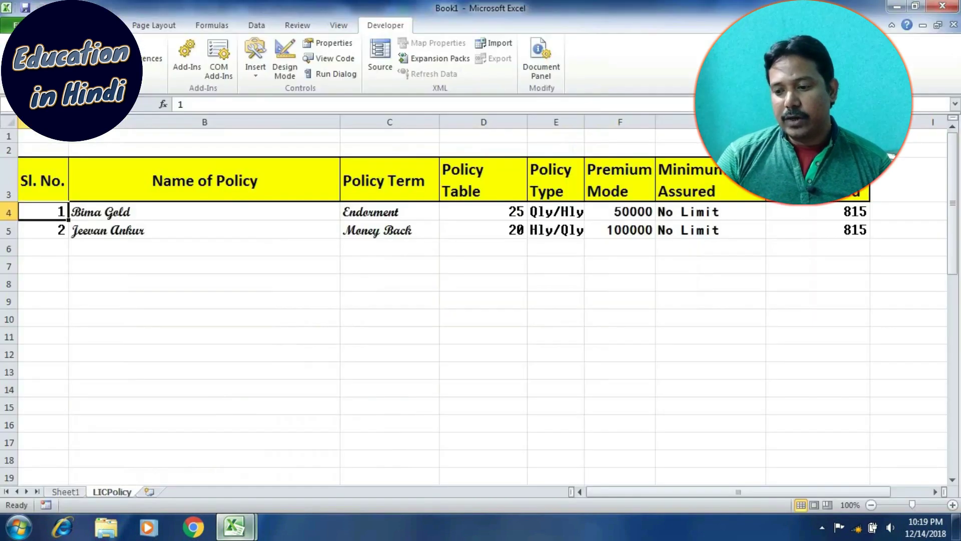